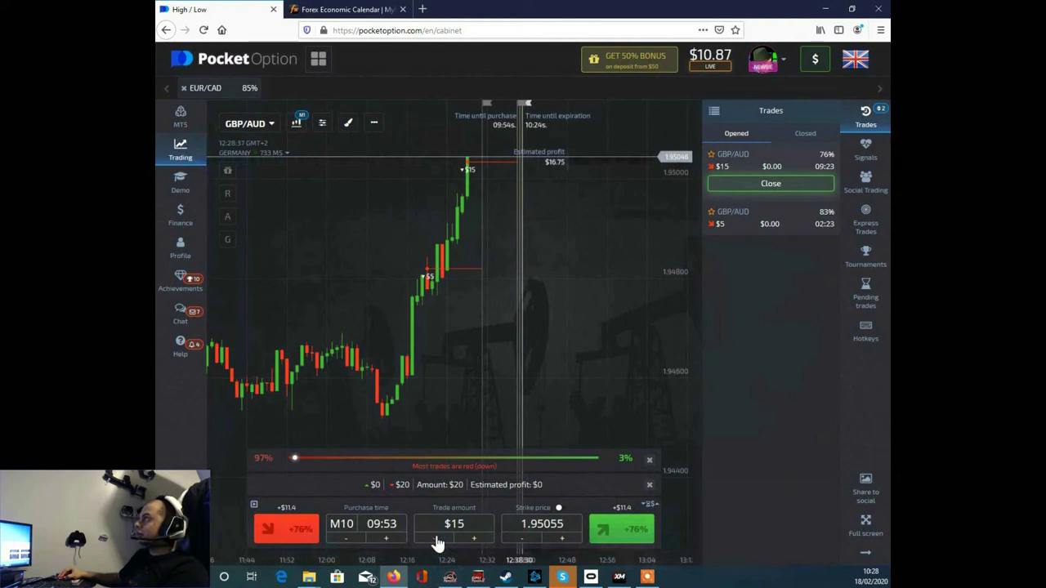
- Place a $10 GBP/AUD down trade
{"action": "left_click", "coordinate": [434, 539]}
{"action": "left_click", "coordinate": [286, 529]}
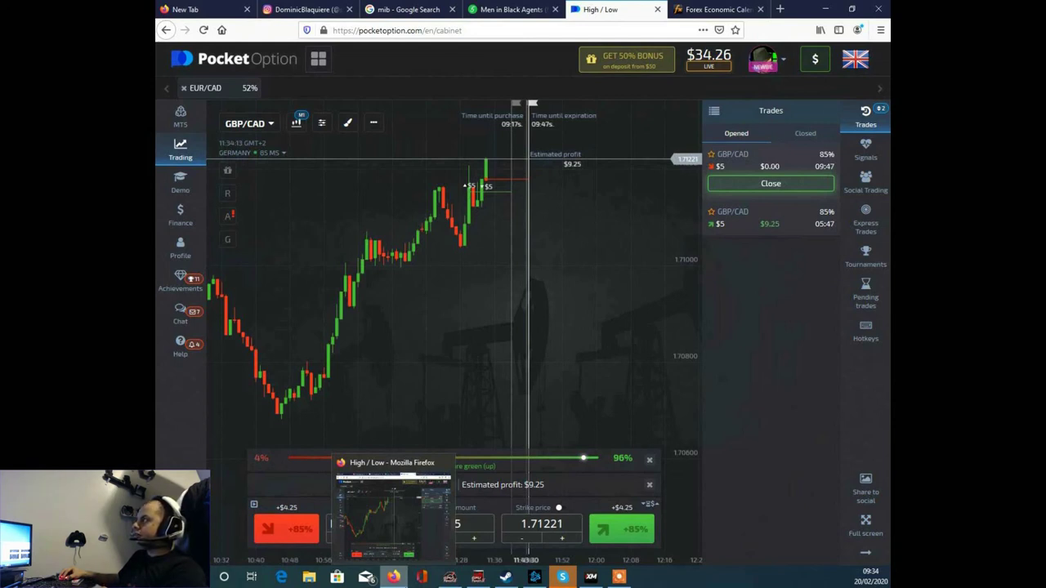
- Place another $5 GBP/CAD down trade
{"action": "left_click", "coordinate": [291, 533]}
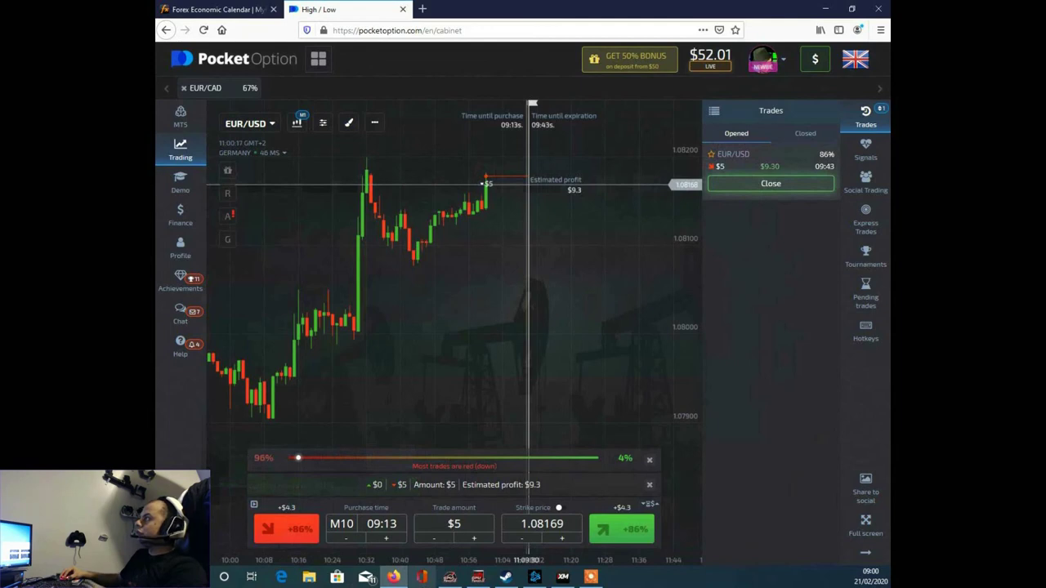
- Place a second $5 EUR/USD down trade
{"action": "left_click", "coordinate": [291, 532]}
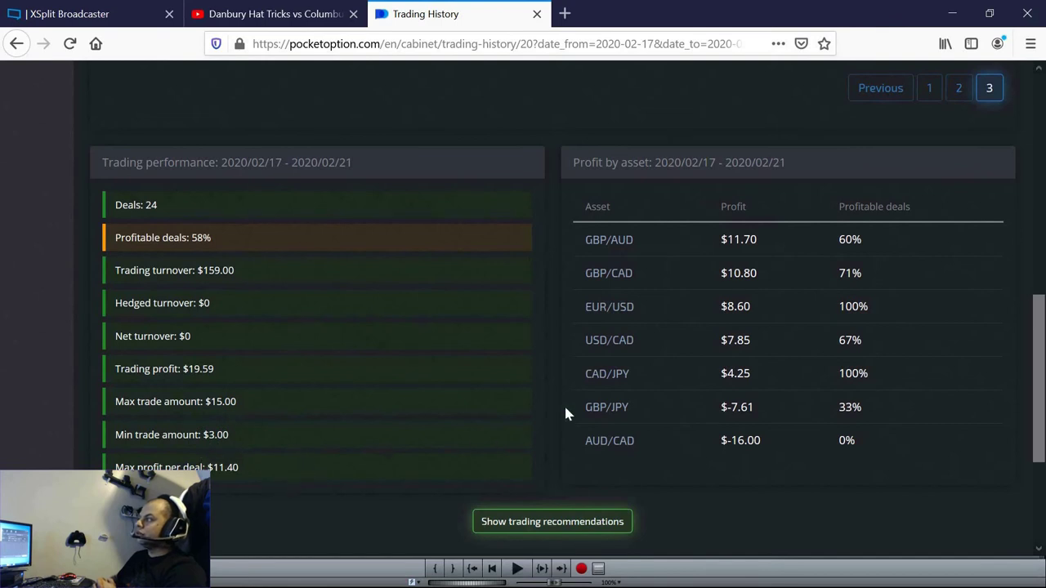
{"action": "scroll", "coordinate": [646, 380], "scroll_direction": "up", "scroll_amount": 5}
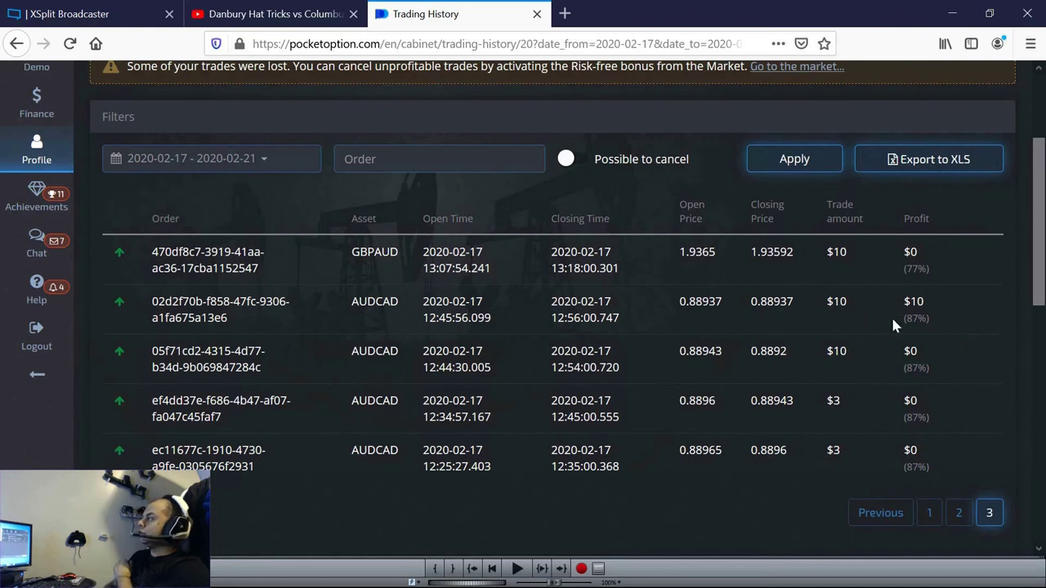
{"action": "left_click", "coordinate": [958, 515]}
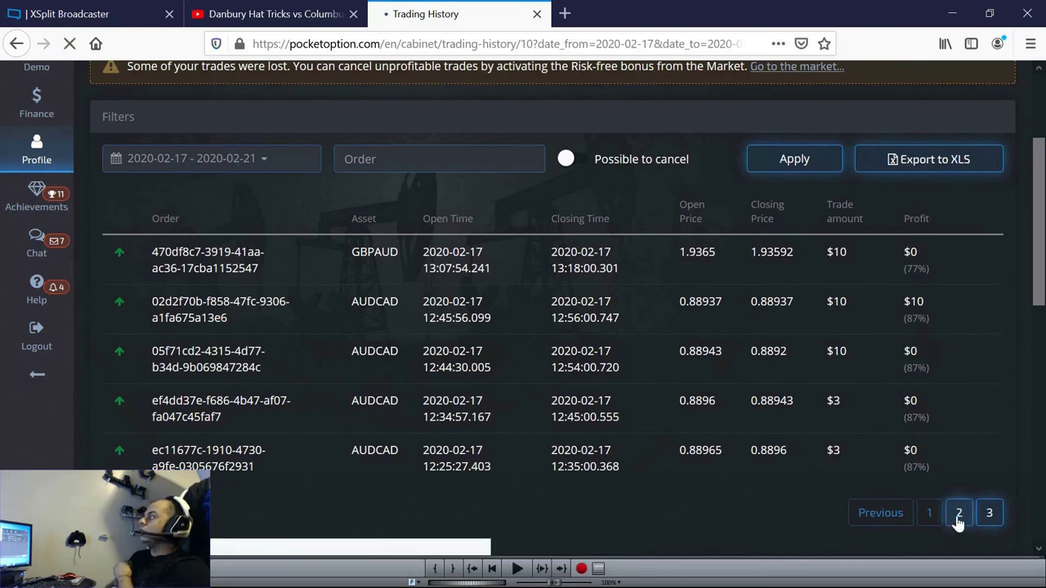
{"action": "scroll", "coordinate": [915, 482], "scroll_direction": "down", "scroll_amount": 3}
{"action": "scroll", "coordinate": [915, 482], "scroll_direction": "down", "scroll_amount": 5}
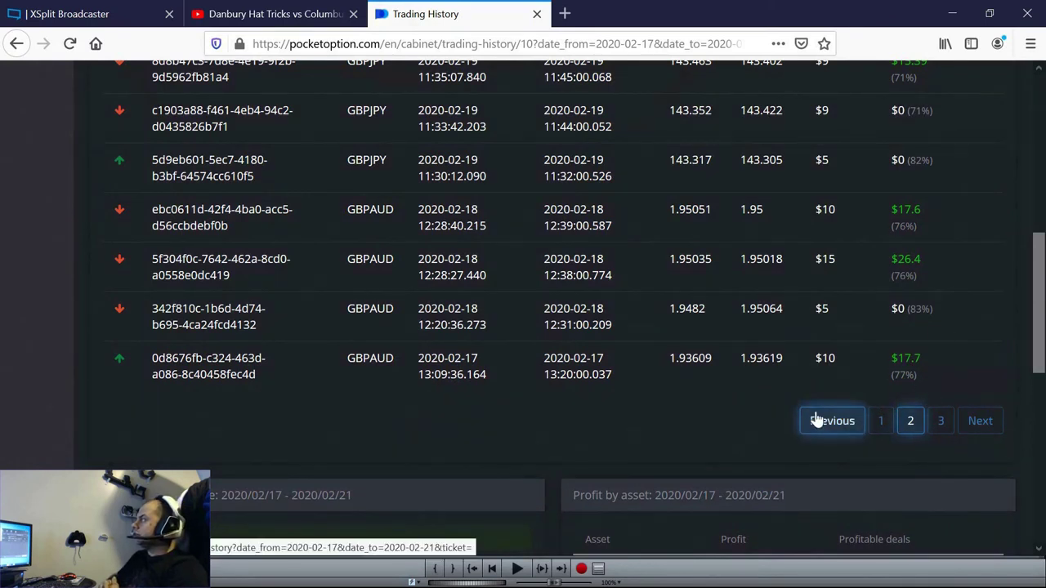
{"action": "scroll", "coordinate": [806, 406], "scroll_direction": "up", "scroll_amount": 2}
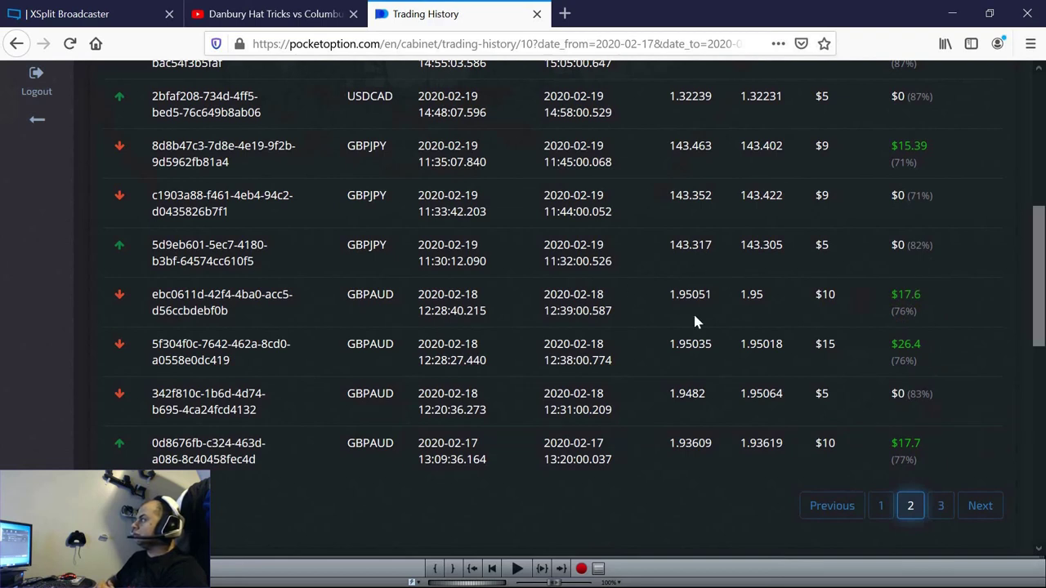
{"action": "scroll", "coordinate": [873, 327], "scroll_direction": "up", "scroll_amount": 2}
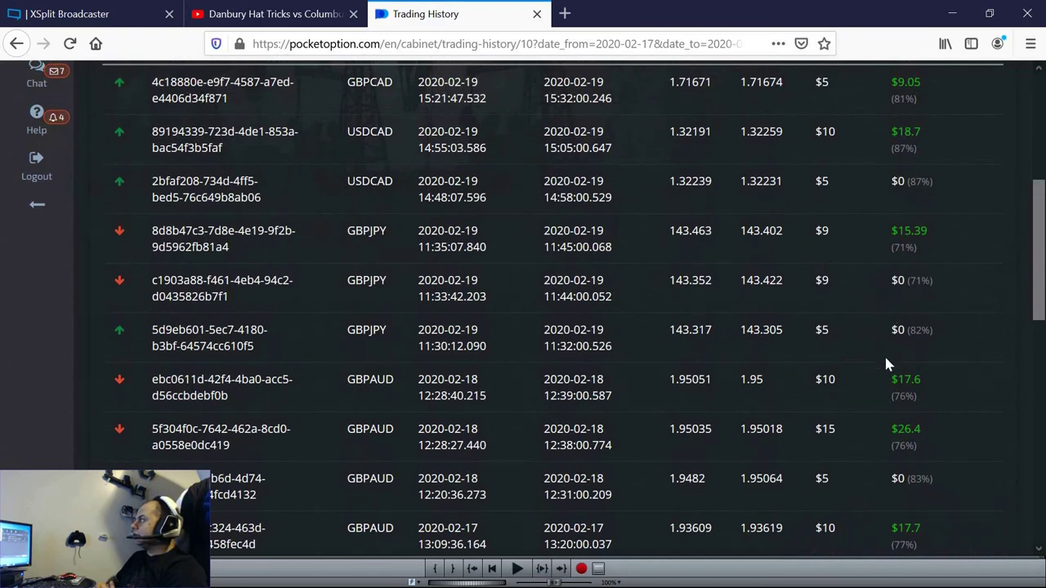
{"action": "scroll", "coordinate": [871, 284], "scroll_direction": "up", "scroll_amount": 2}
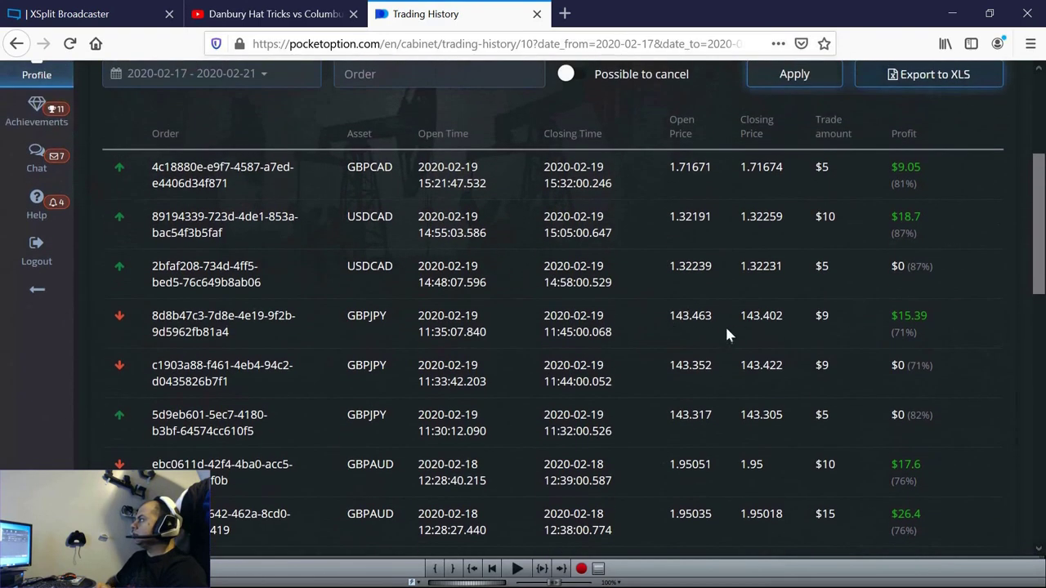
{"action": "scroll", "coordinate": [837, 366], "scroll_direction": "up", "scroll_amount": 2}
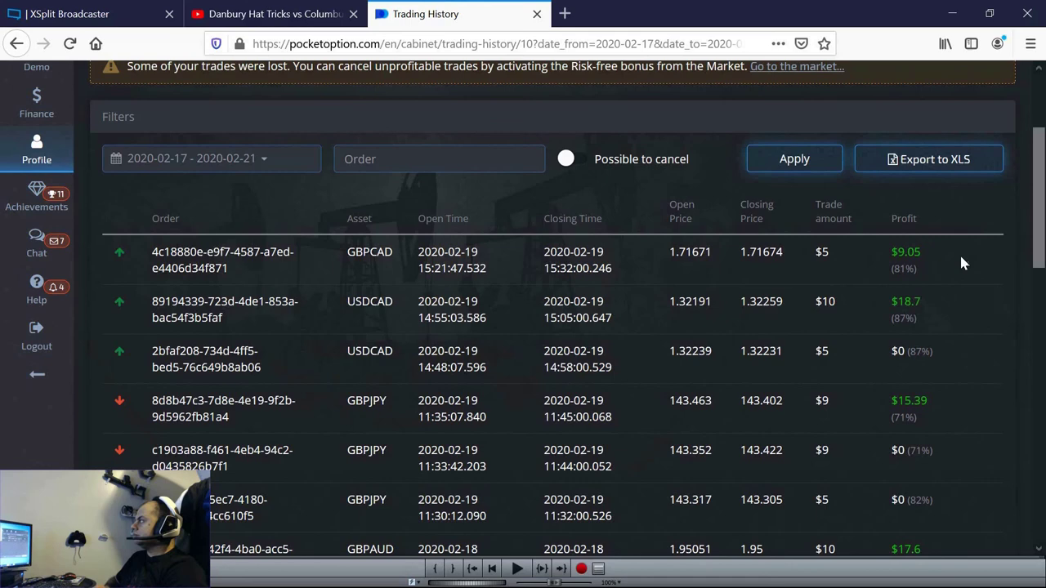
{"action": "scroll", "coordinate": [919, 276], "scroll_direction": "down", "scroll_amount": 5}
- Go back to page 1 of the 17–21 February trade history and scan its rows
{"action": "scroll", "coordinate": [894, 273], "scroll_direction": "down", "scroll_amount": 2}
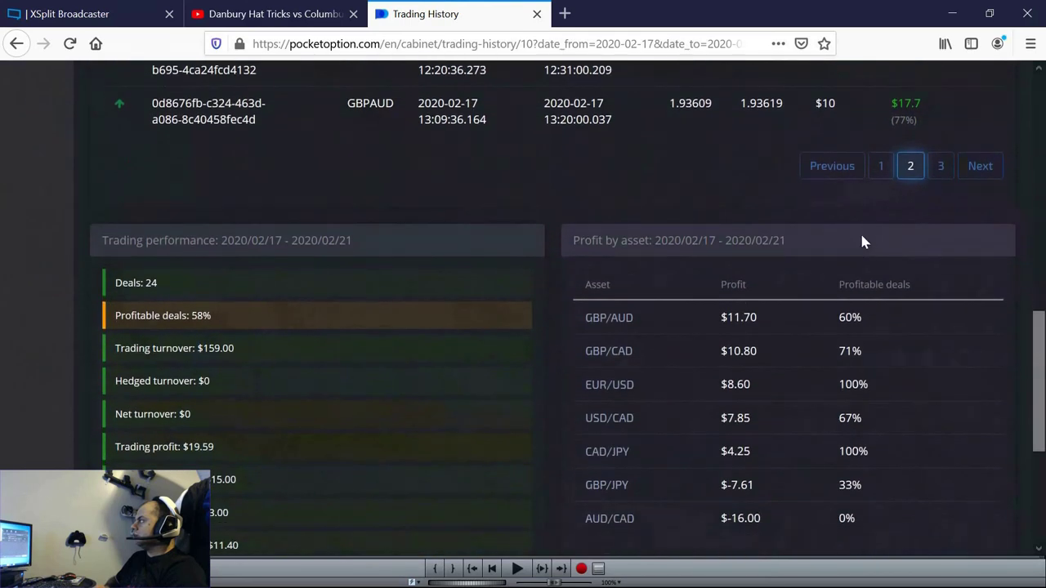
{"action": "left_click", "coordinate": [883, 168]}
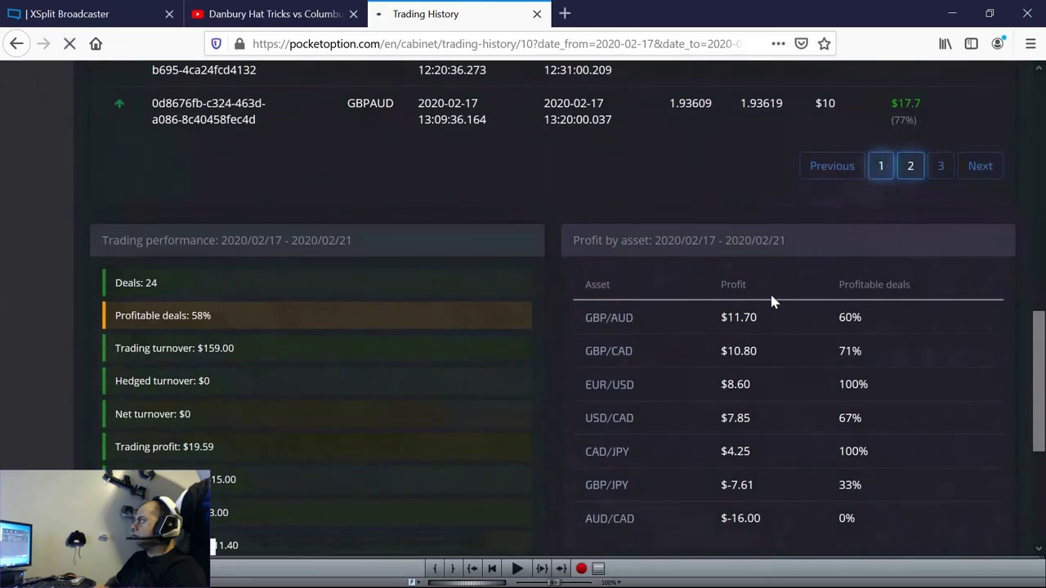
{"action": "scroll", "coordinate": [768, 278], "scroll_direction": "down", "scroll_amount": 2}
{"action": "scroll", "coordinate": [765, 266], "scroll_direction": "down", "scroll_amount": 3}
{"action": "scroll", "coordinate": [769, 271], "scroll_direction": "down", "scroll_amount": 2}
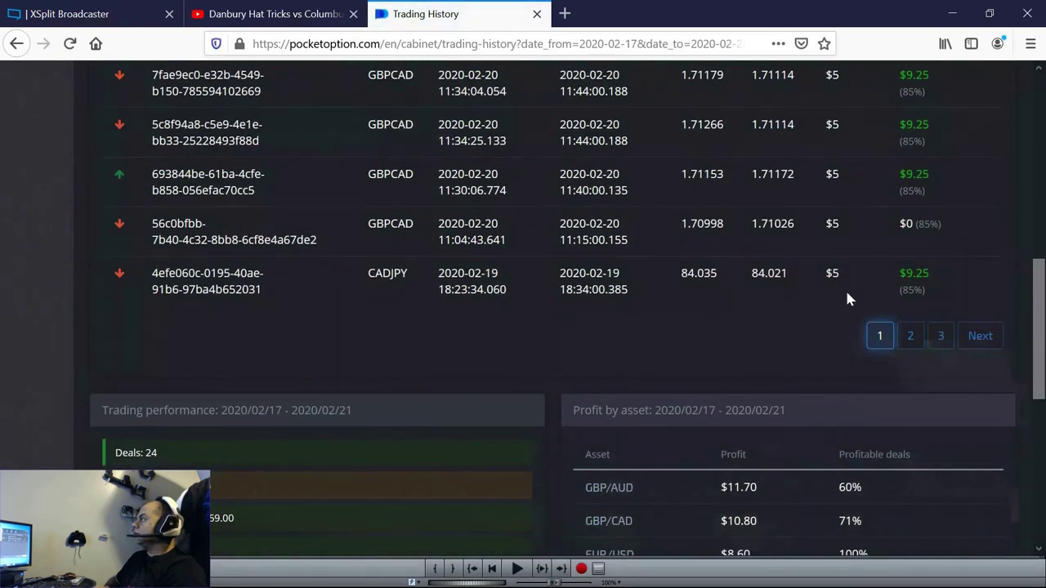
- Review page-one trades, then the performance stats: $15 max trade, $3 minimum, $11.40 top profit
{"action": "scroll", "coordinate": [768, 292], "scroll_direction": "up", "scroll_amount": 2}
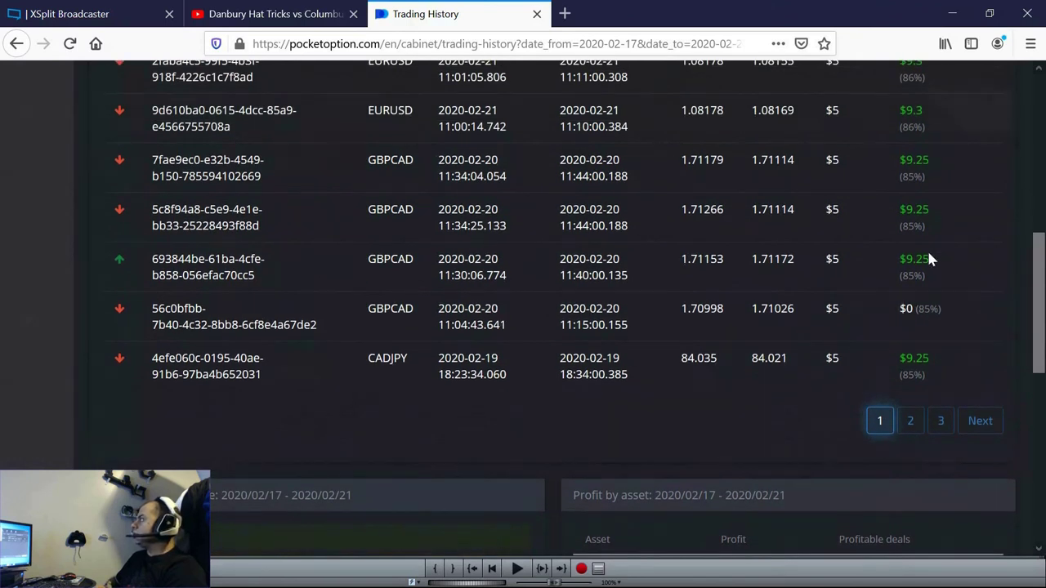
{"action": "scroll", "coordinate": [918, 273], "scroll_direction": "up", "scroll_amount": 2}
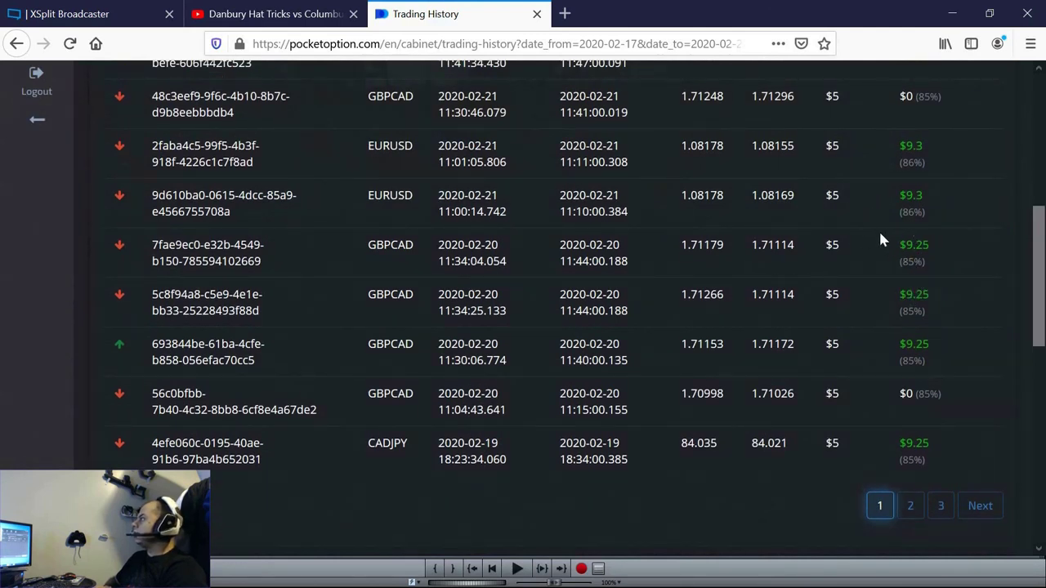
{"action": "scroll", "coordinate": [430, 258], "scroll_direction": "up", "scroll_amount": 3}
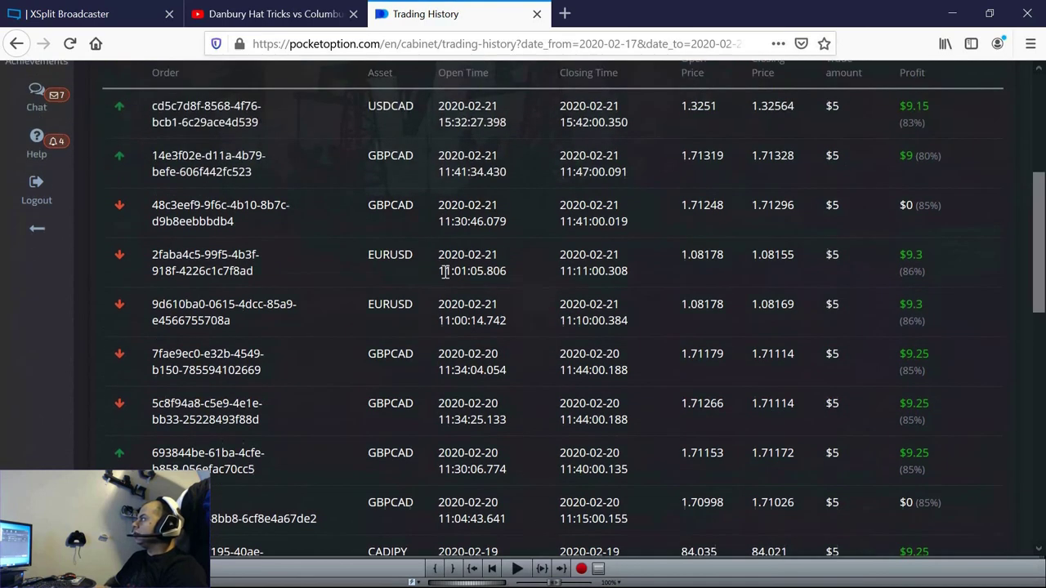
{"action": "scroll", "coordinate": [444, 272], "scroll_direction": "up", "scroll_amount": 1}
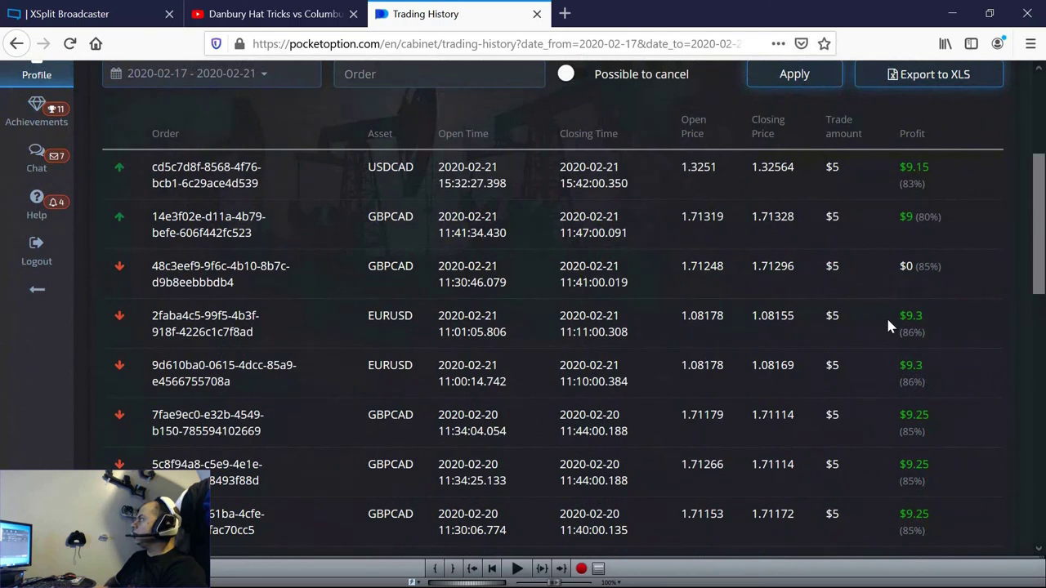
{"action": "scroll", "coordinate": [928, 260], "scroll_direction": "up", "scroll_amount": 1}
{"action": "scroll", "coordinate": [932, 256], "scroll_direction": "up", "scroll_amount": 1}
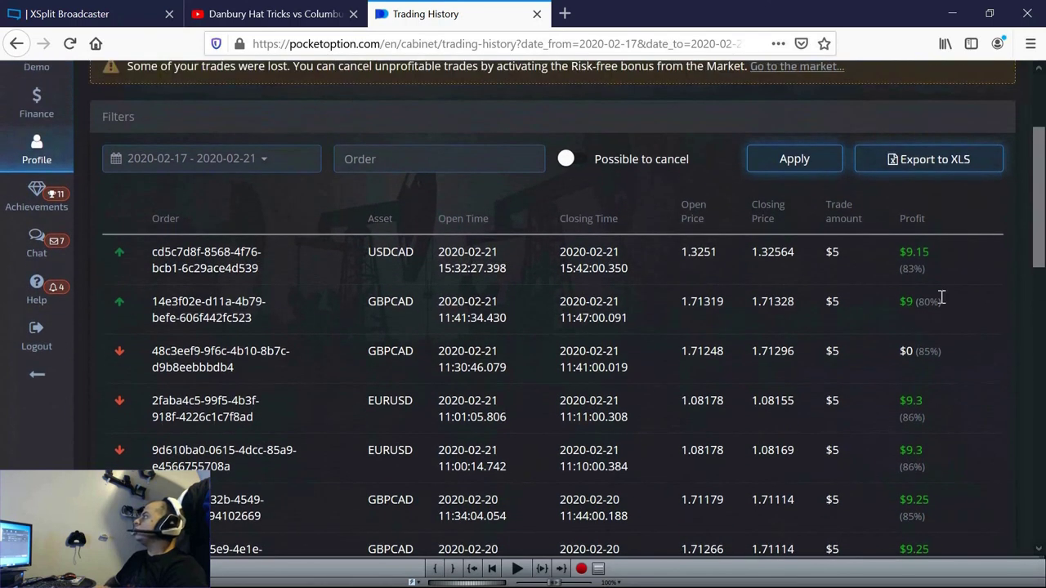
{"action": "scroll", "coordinate": [907, 253], "scroll_direction": "up", "scroll_amount": 1}
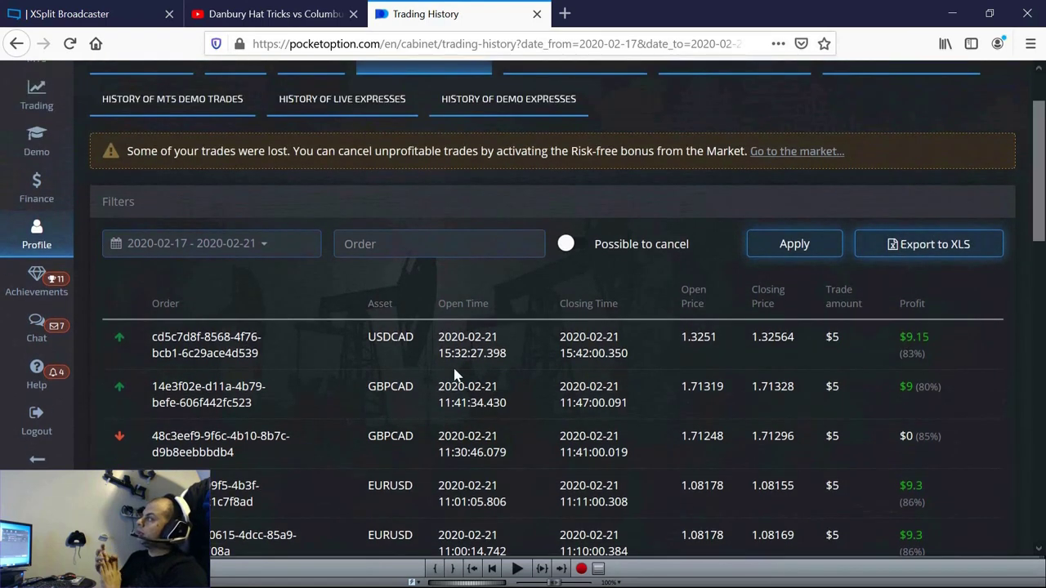
{"action": "scroll", "coordinate": [447, 372], "scroll_direction": "down", "scroll_amount": 3}
{"action": "scroll", "coordinate": [448, 371], "scroll_direction": "down", "scroll_amount": 5}
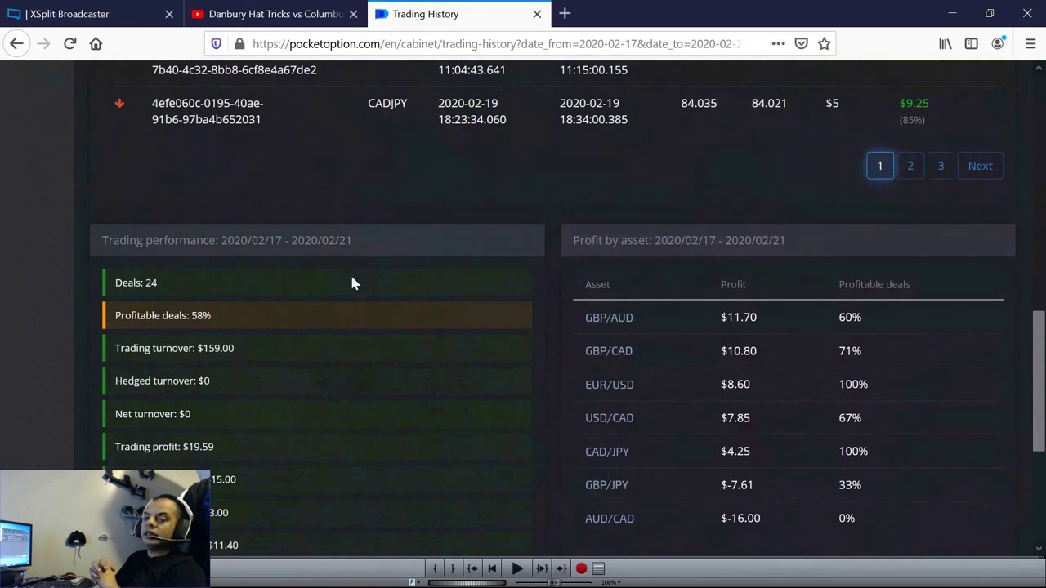
{"action": "scroll", "coordinate": [352, 280], "scroll_direction": "down", "scroll_amount": 2}
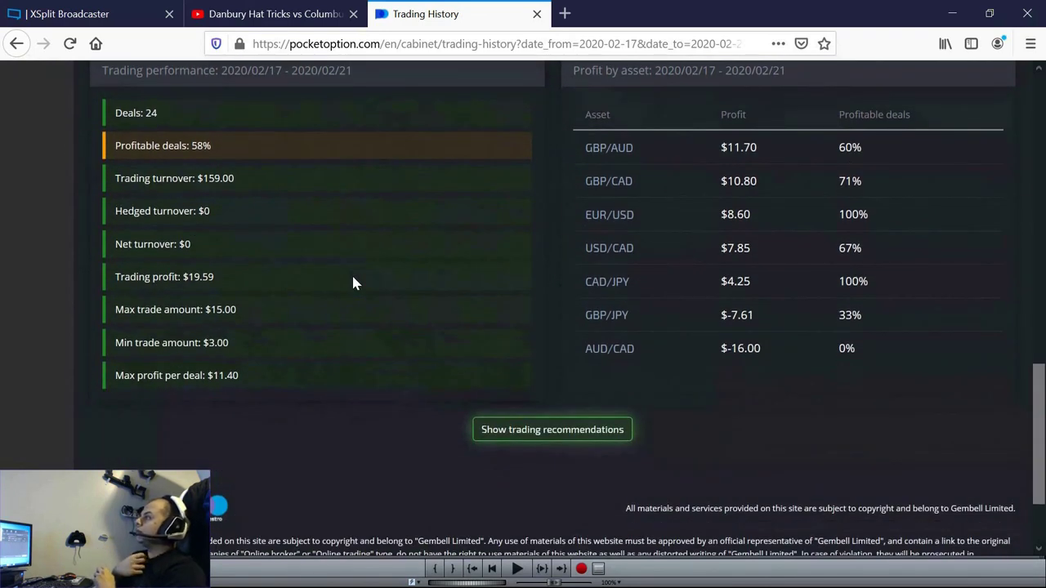